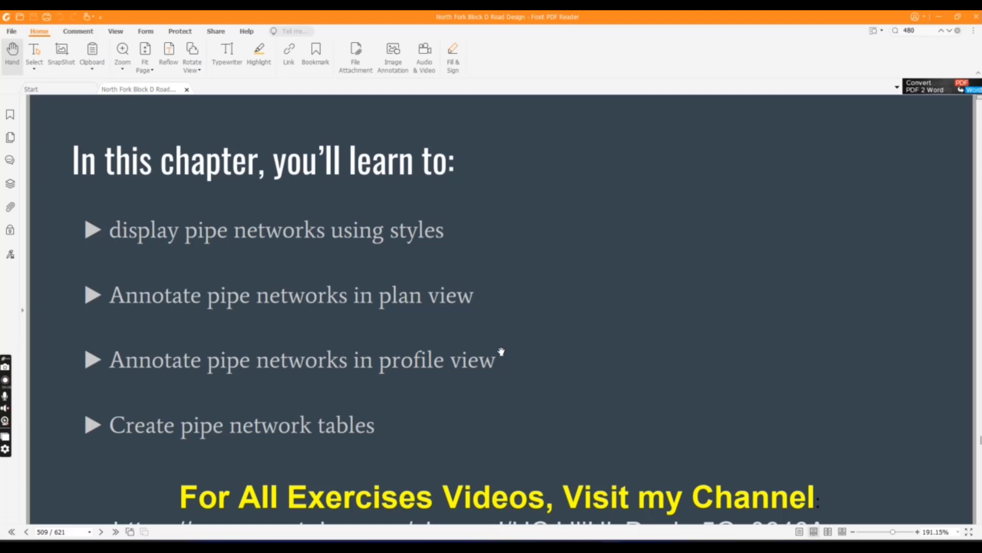
Step: Scroll the PDF from page 509 to the 'Displaying Pipe Networks using Styles' heading on page 510
scroll(501, 353, "down", 10)
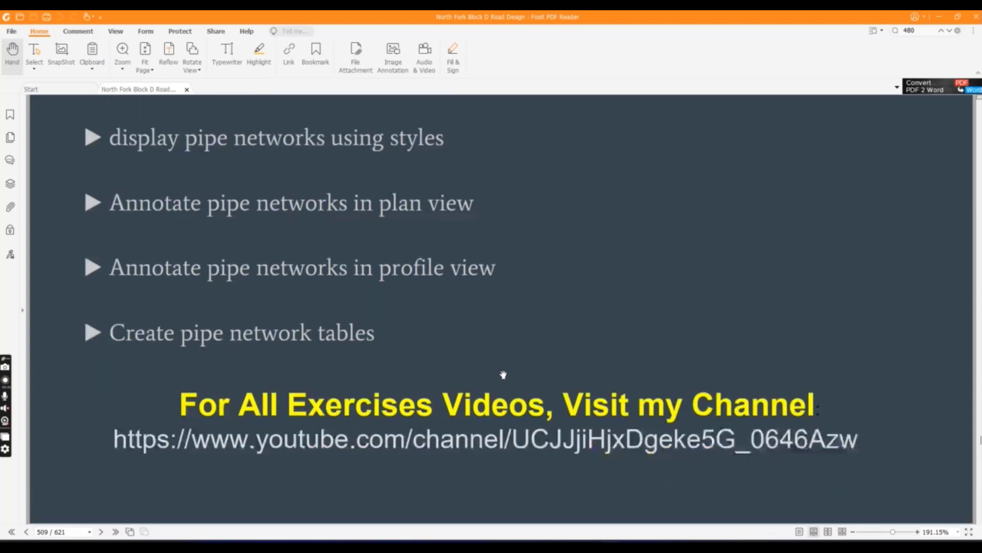
scroll(503, 375, "down", 2)
scroll(504, 376, "up", 1)
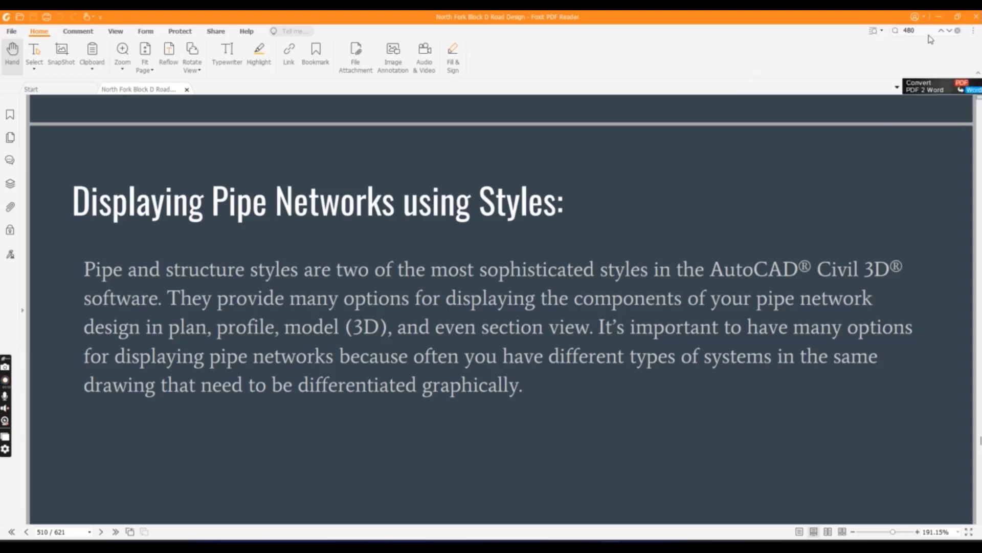
Step: Minimize Foxit Reader and Chrome to reveal the Applying Structure and Fitting Styles drawing
left_click(940, 17)
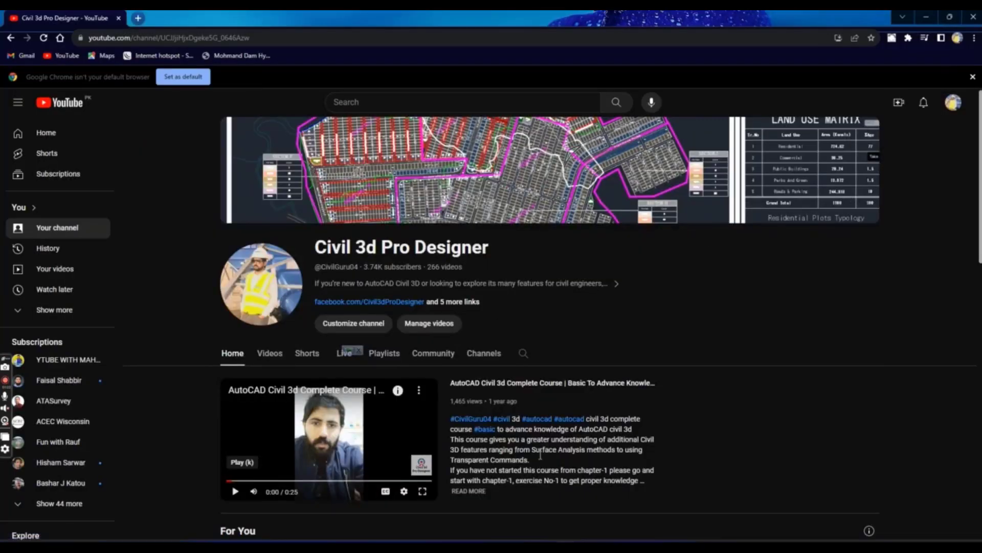
left_click(926, 16)
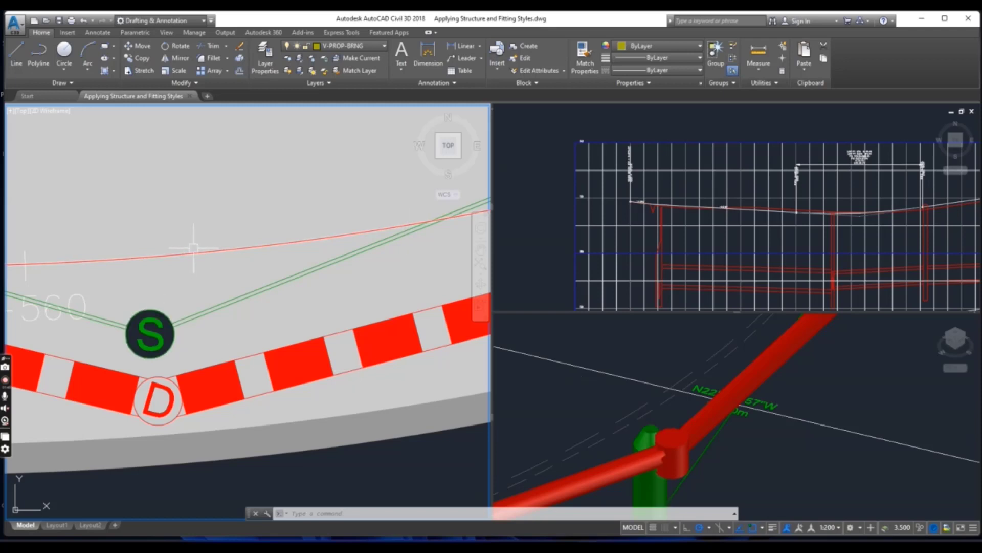
Step: Select the S sanitary manhole structure in the left Top viewport
mouse_move(109, 102)
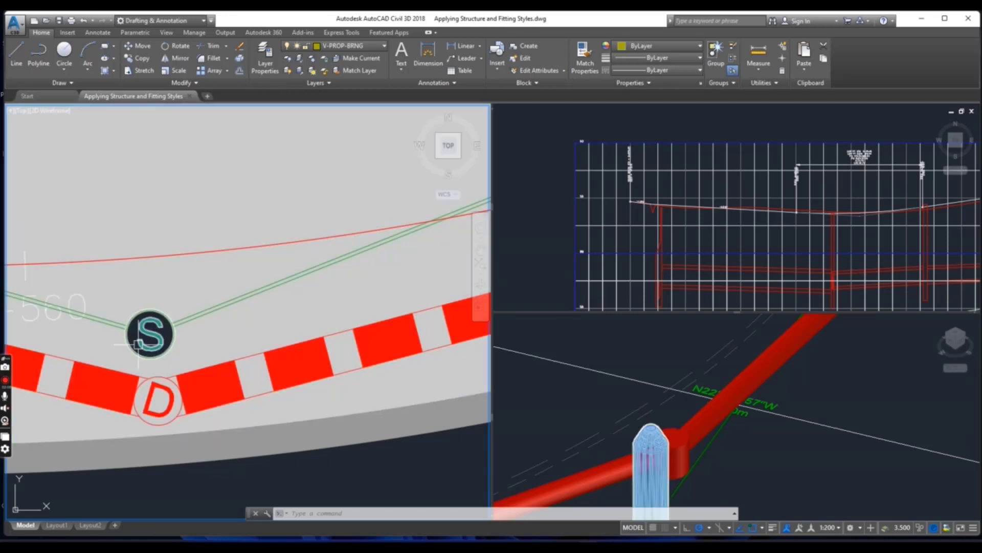
left_click(150, 333)
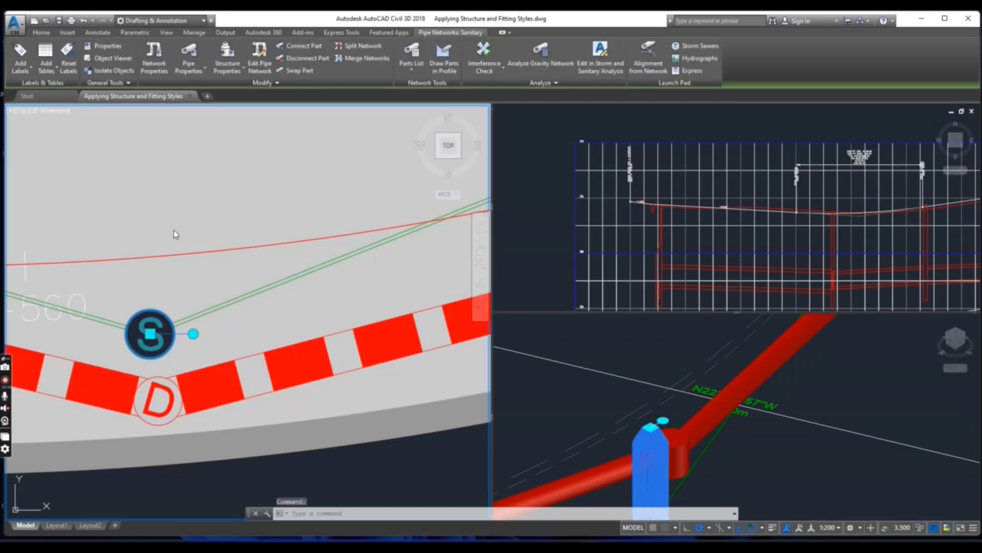
Step: Change the S manhole's structure style to C-SSWR - Outline in Structure Properties
left_click(228, 51)
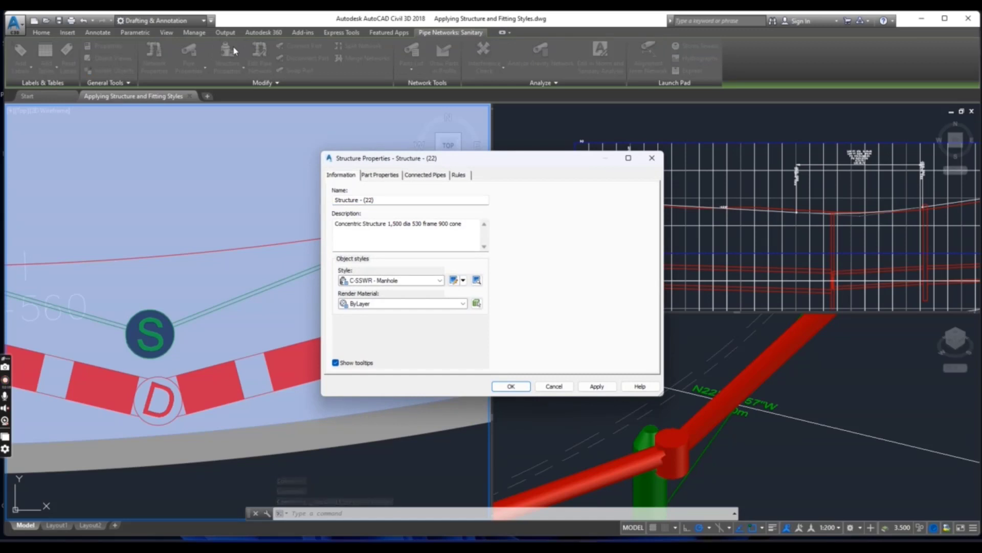
left_click(398, 286)
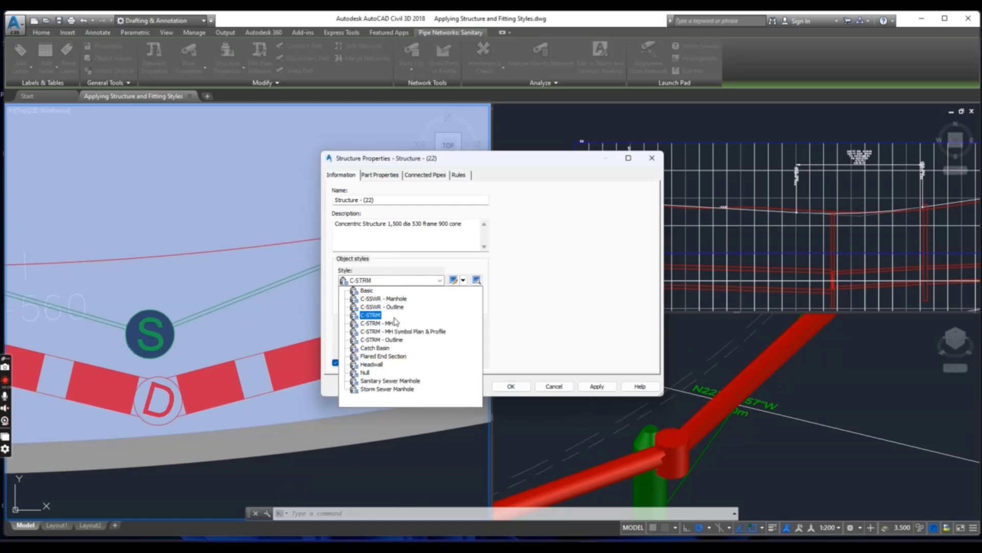
left_click(398, 307)
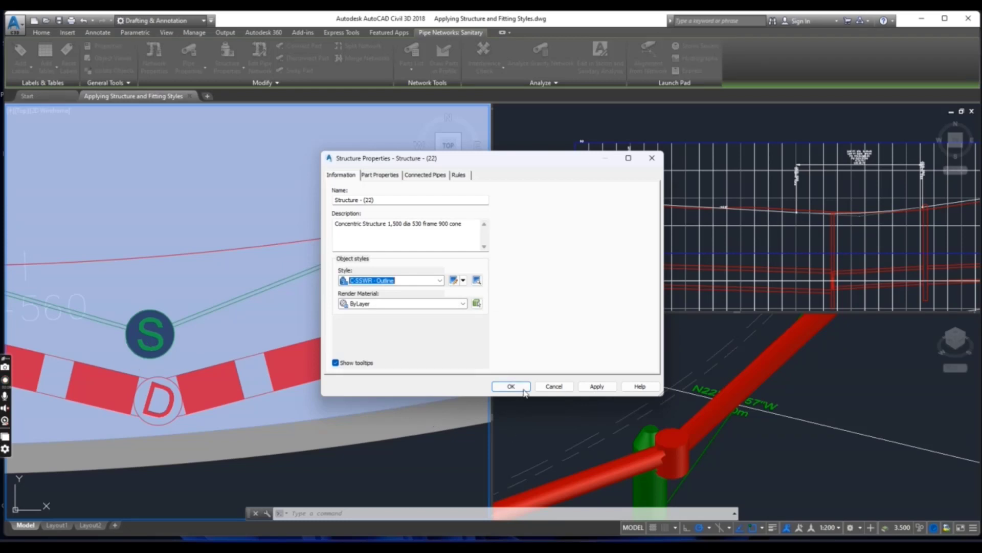
left_click(511, 386)
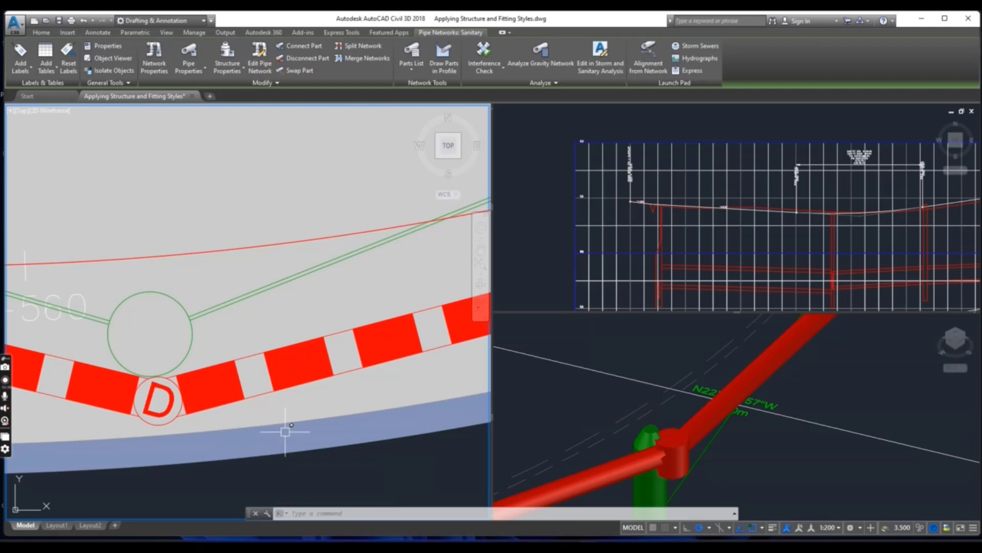
Step: Select only the D storm manhole on Storm2, clearing an accidental multiple selection
mouse_move(298, 430)
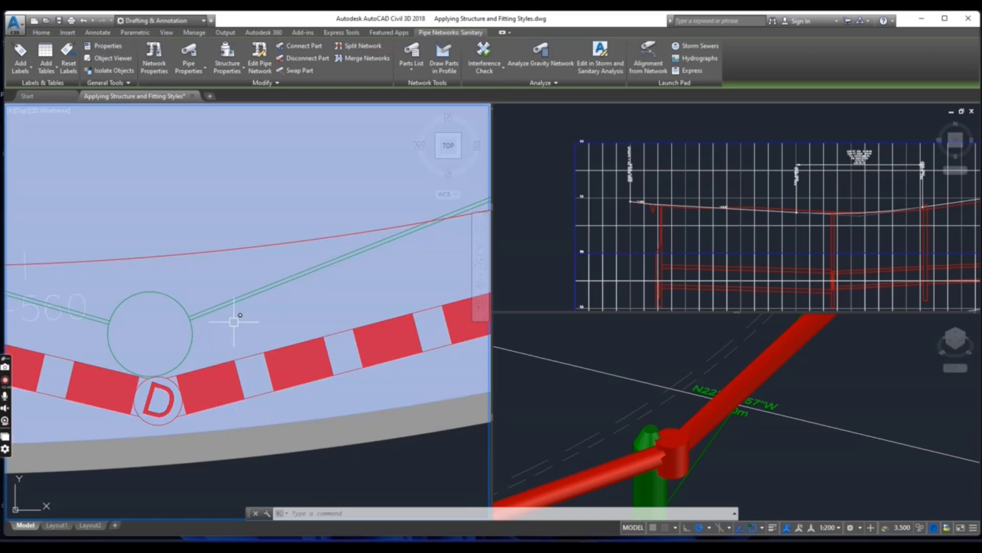
mouse_move(234, 321)
mouse_move(290, 299)
left_click(170, 421)
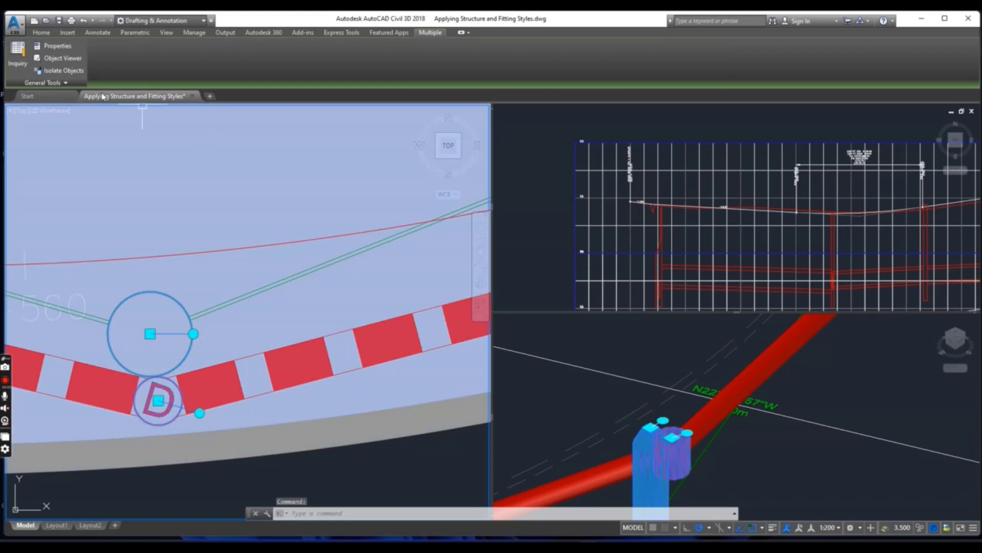
key("Escape")
key("Escape")
key("Escape")
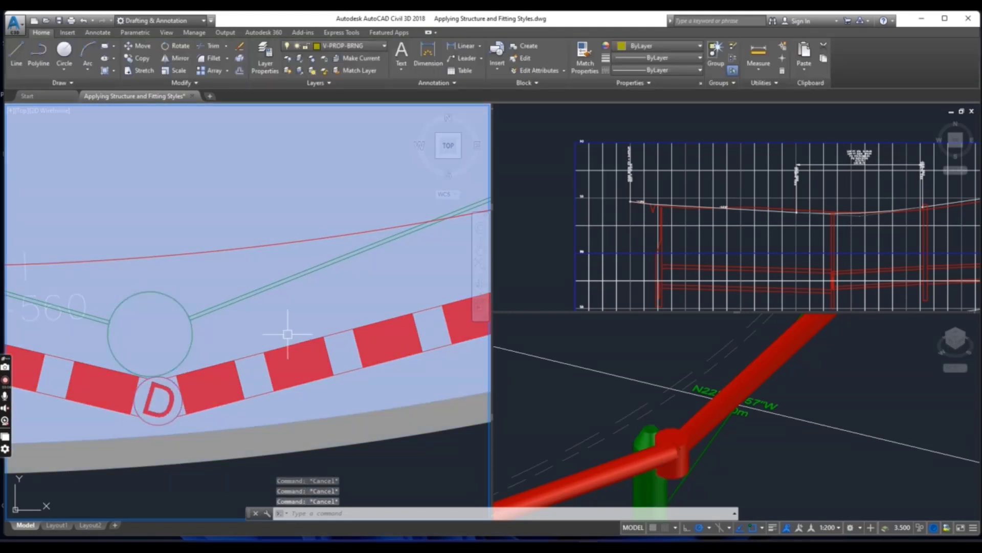
left_click(169, 409)
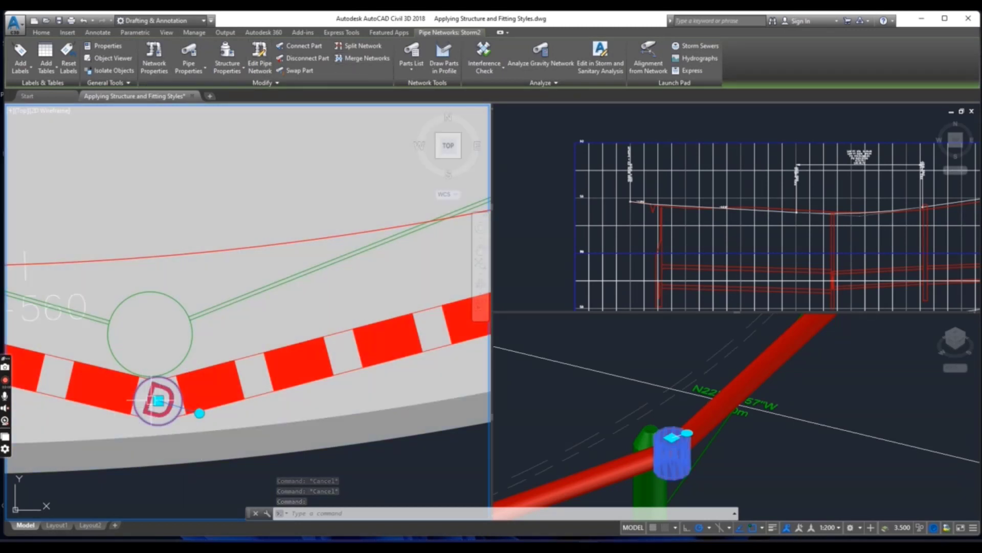
Step: Switch the D storm manhole's style from C-STRM - MH to C-STRM - Outline
left_click(228, 62)
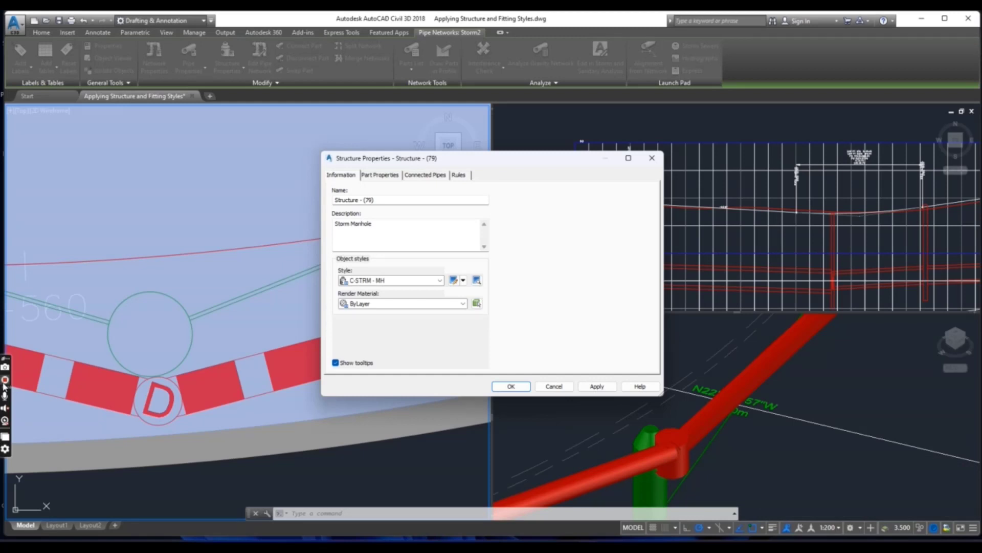
left_click(389, 285)
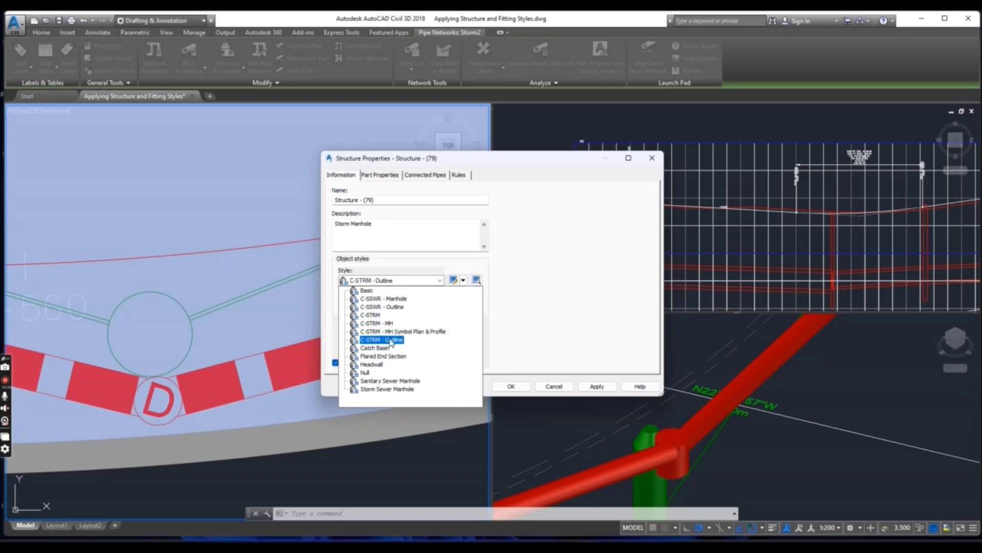
left_click(389, 340)
left_click(510, 387)
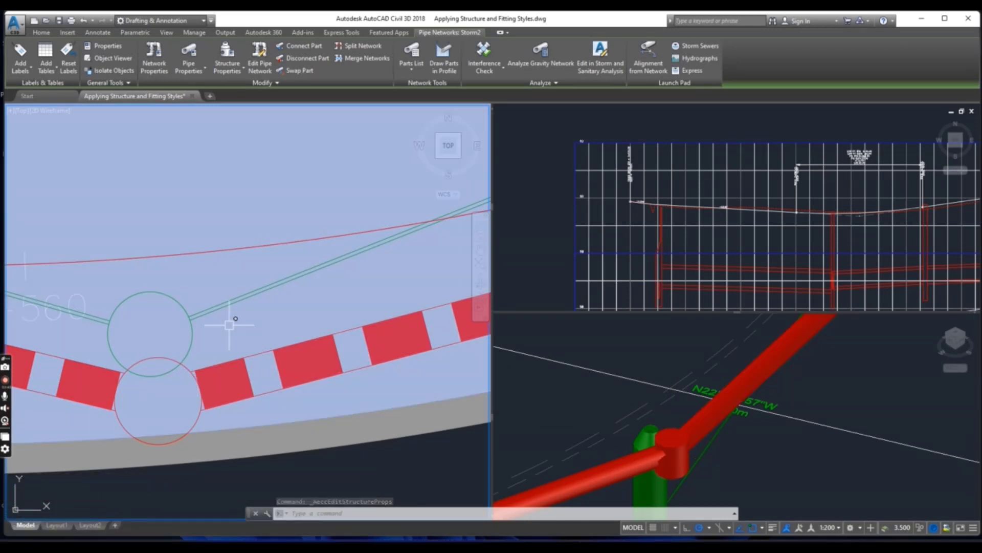
Step: Deselect the manhole, then zoom out and pan to show the entire road network in plan
key("Escape")
key("Escape")
key("Escape")
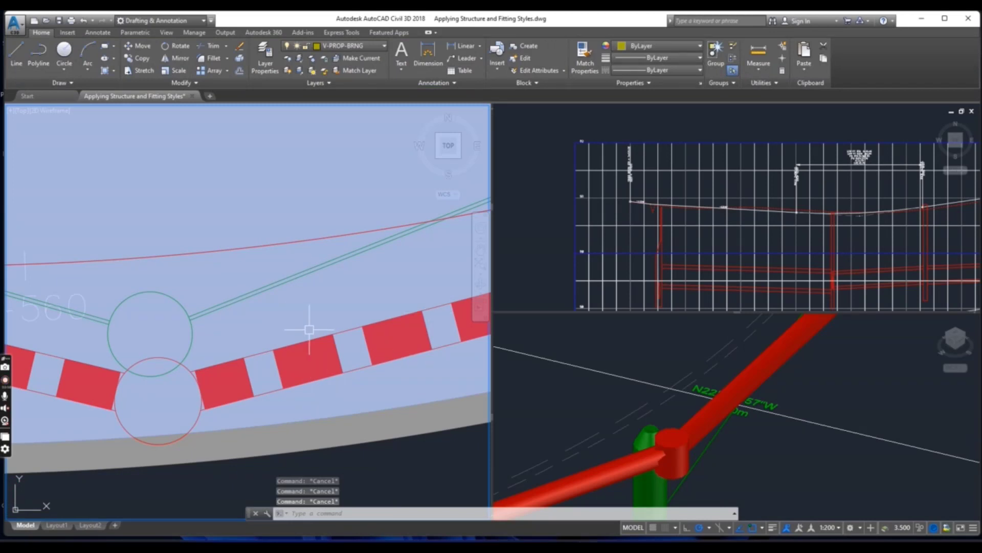
mouse_move(309, 329)
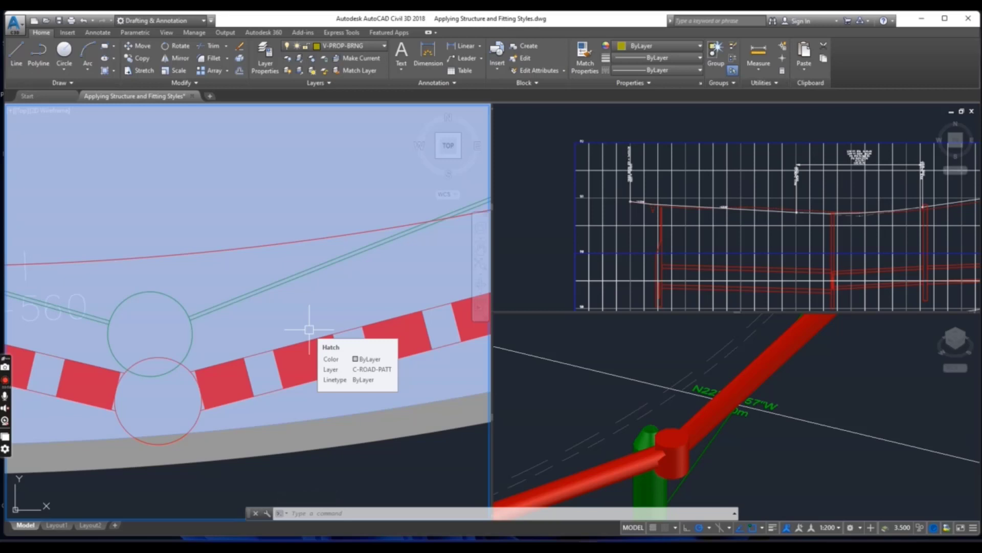
scroll(309, 329, "down", 5)
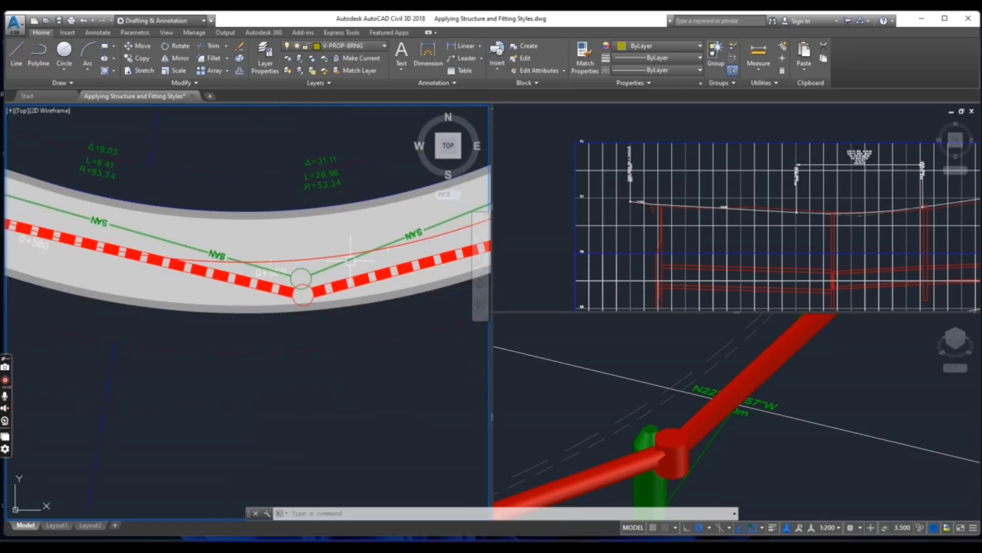
mouse_move(351, 260)
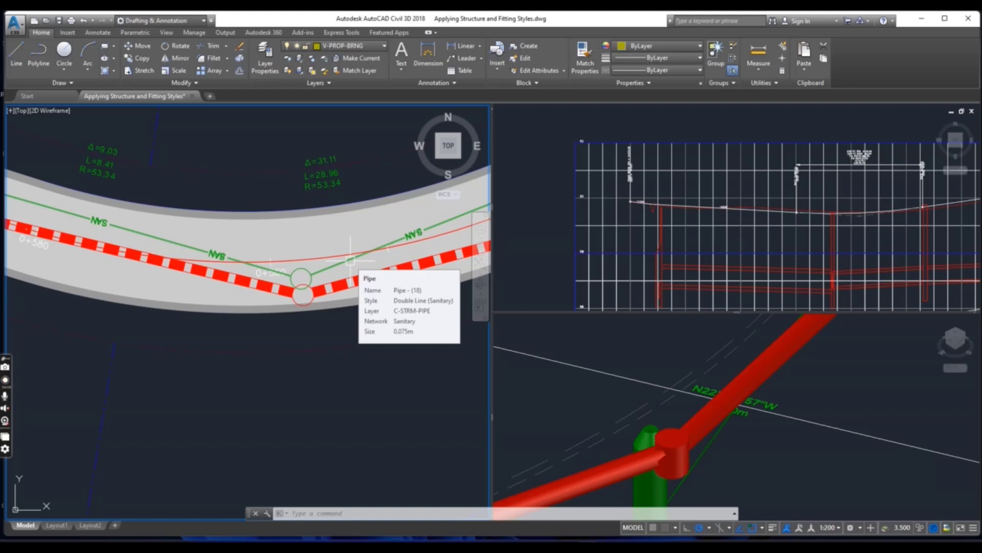
mouse_move(326, 291)
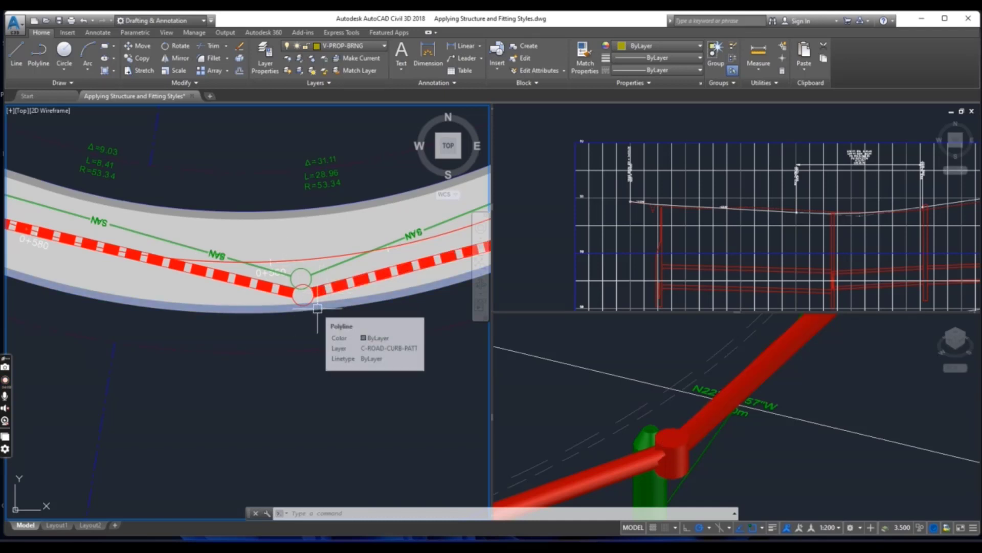
scroll(316, 324, "down", 2)
scroll(256, 307, "down", 4)
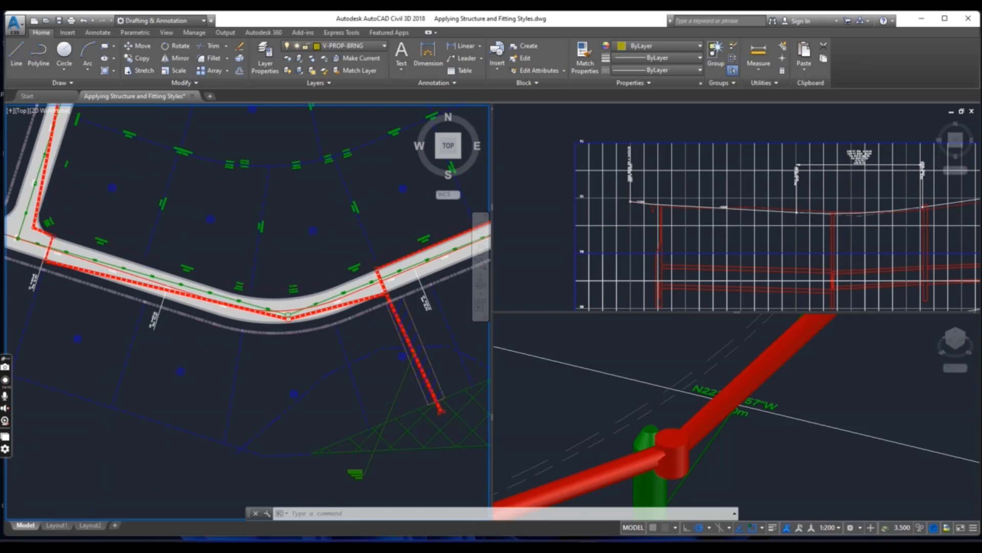
middle_click_drag(194, 271, 233, 380)
scroll(232, 380, "down", 2)
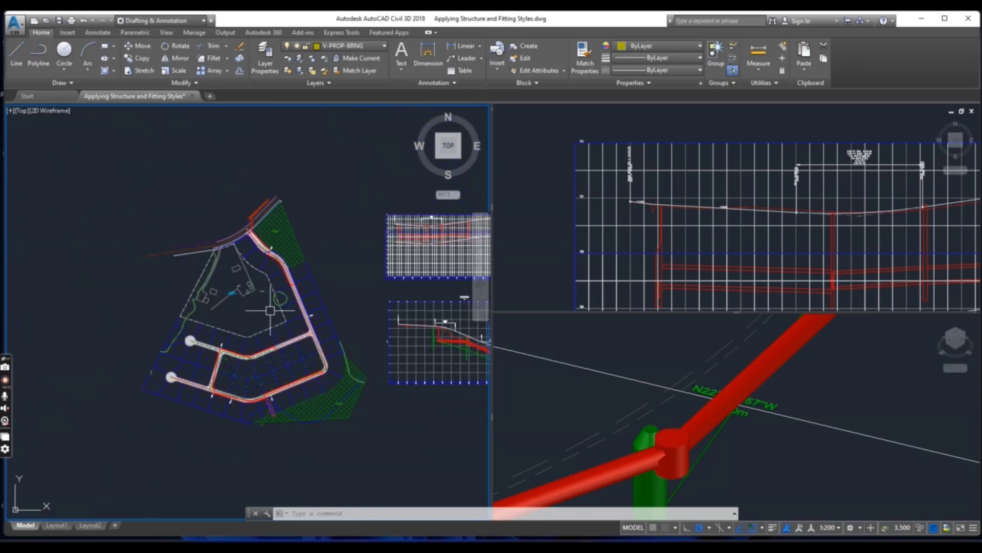
Step: Zoom in on the water main and select the pressure fittings at the road bend
scroll(231, 317, "up", 8)
scroll(351, 329, "up", 2)
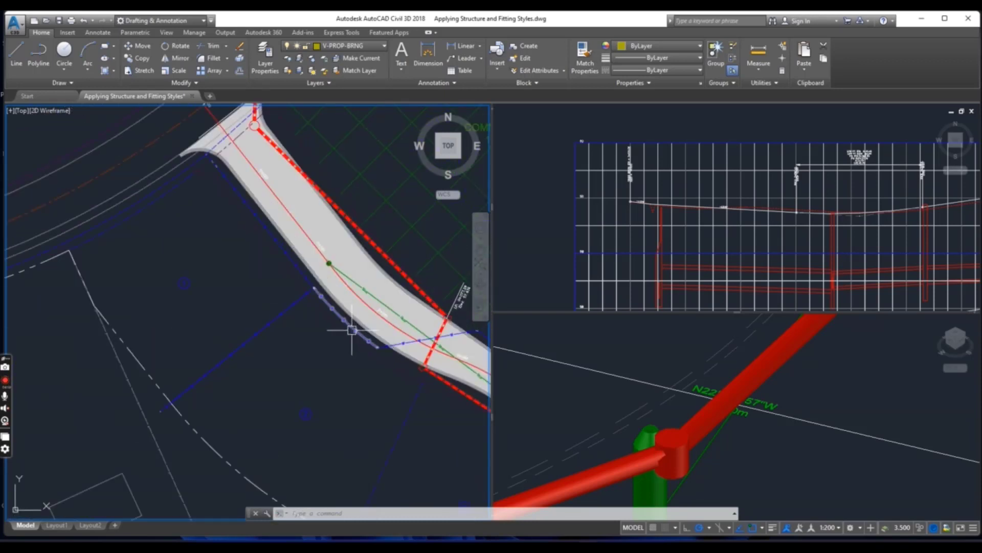
scroll(220, 307, "up", 2)
scroll(243, 328, "up", 4)
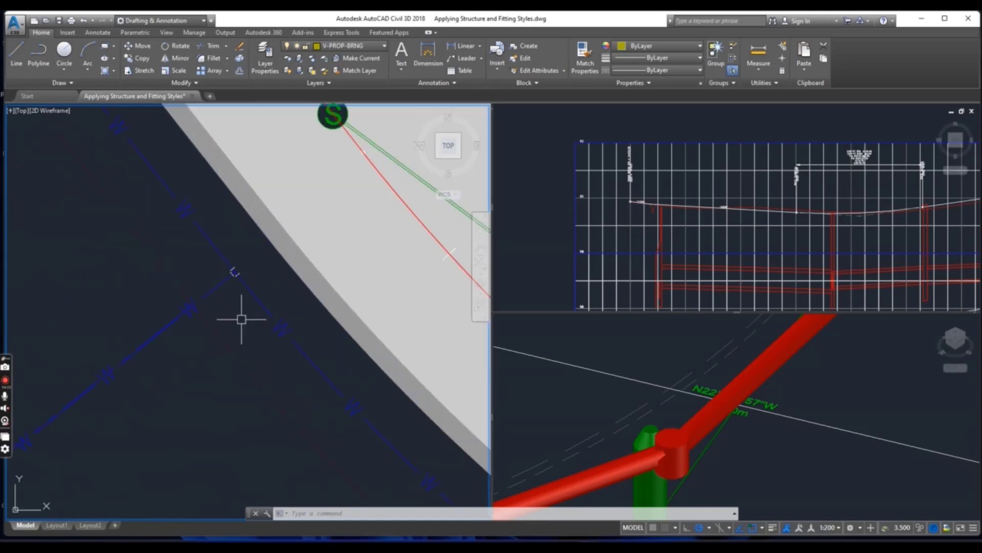
left_click(205, 257)
scroll(324, 378, "down", 2)
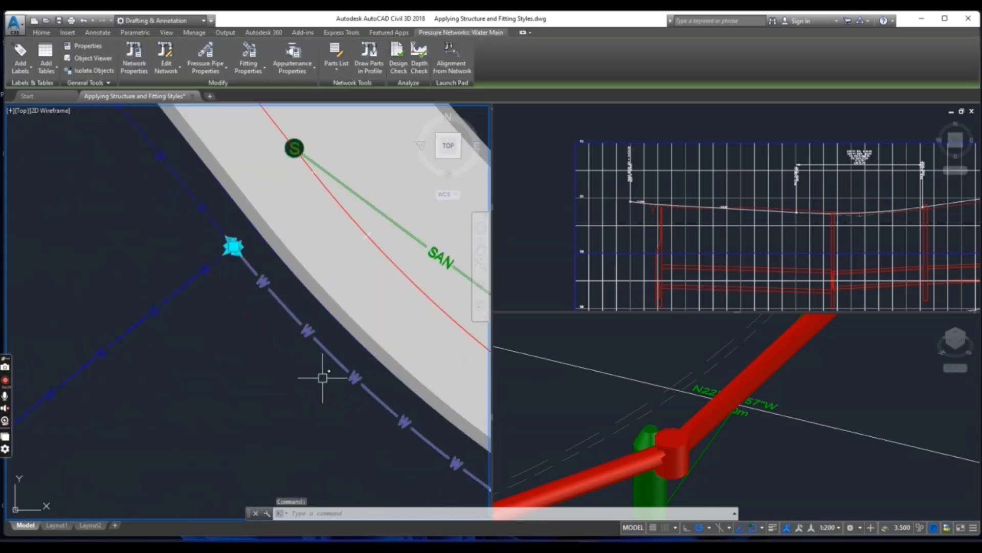
scroll(268, 327, "up", 2)
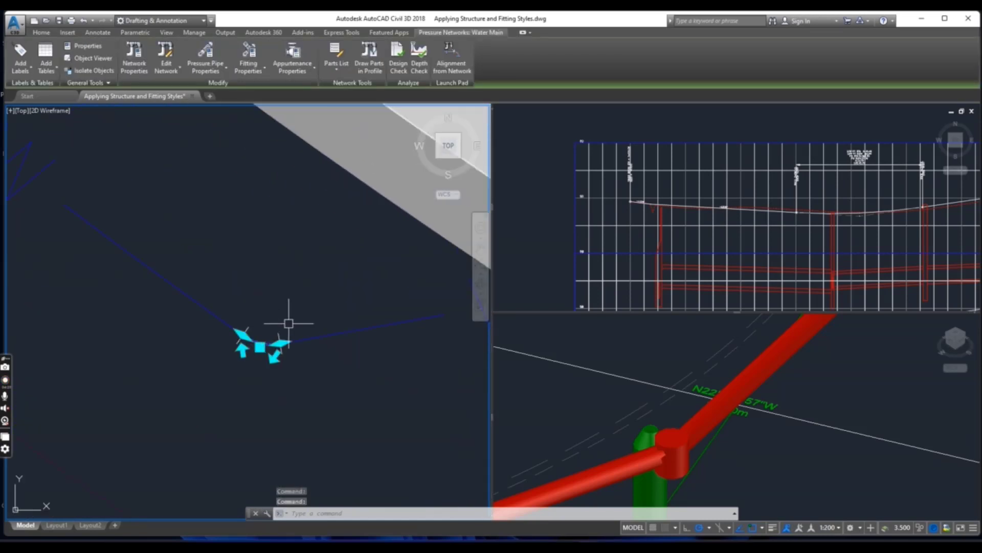
scroll(267, 333, "up", 4)
scroll(374, 329, "up", 2)
scroll(386, 341, "up", 2)
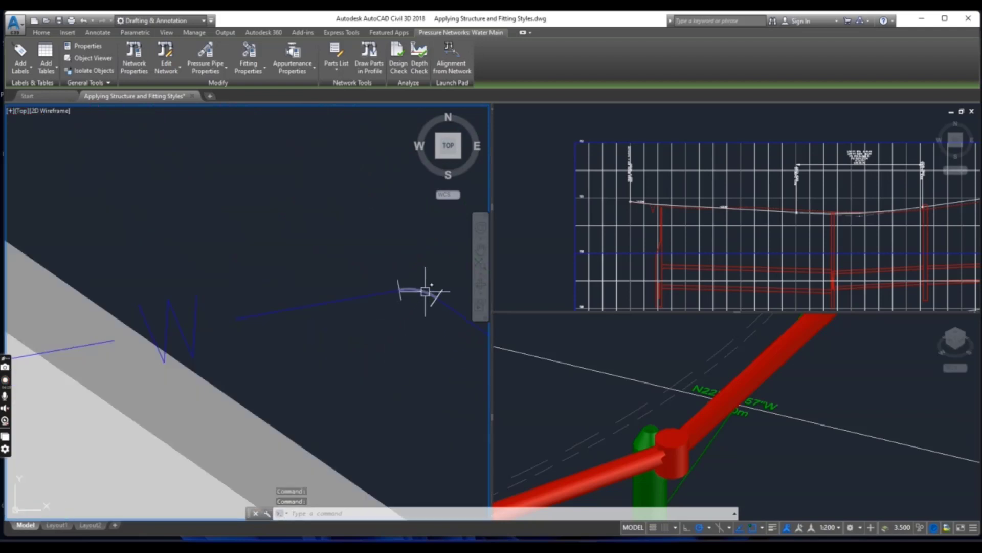
left_click(417, 286)
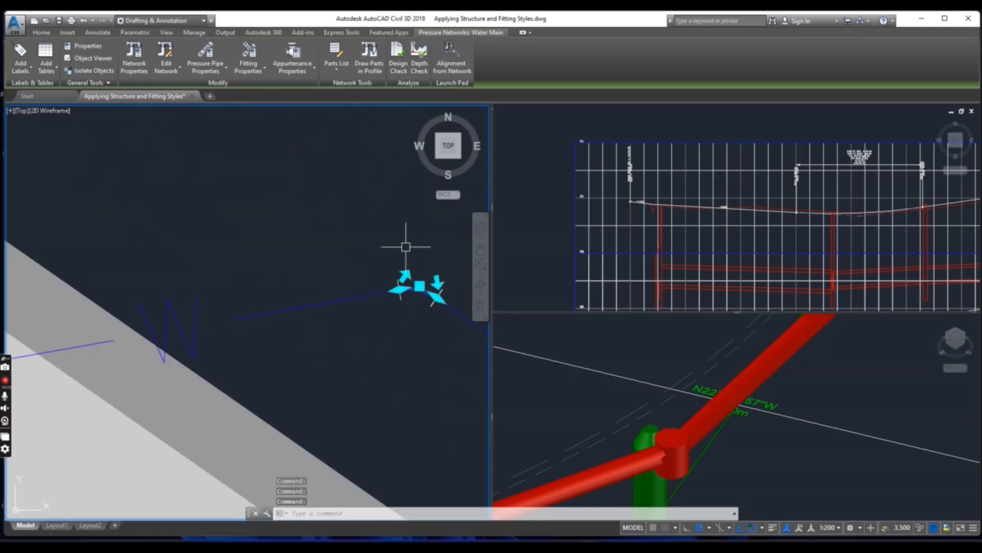
Step: Set the three selected water fittings to the Water 3D style in the Properties palette, then deselect them
right_click(291, 208)
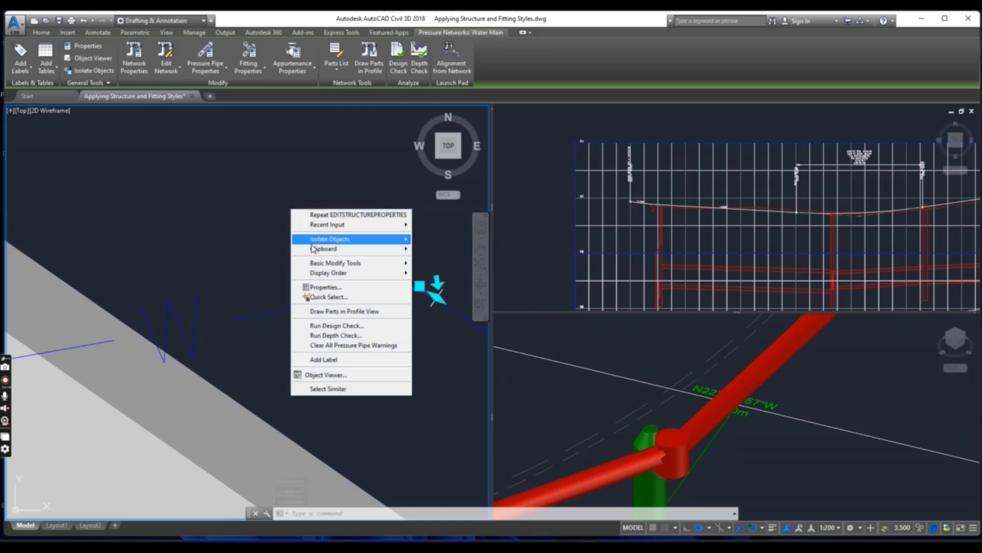
left_click(319, 287)
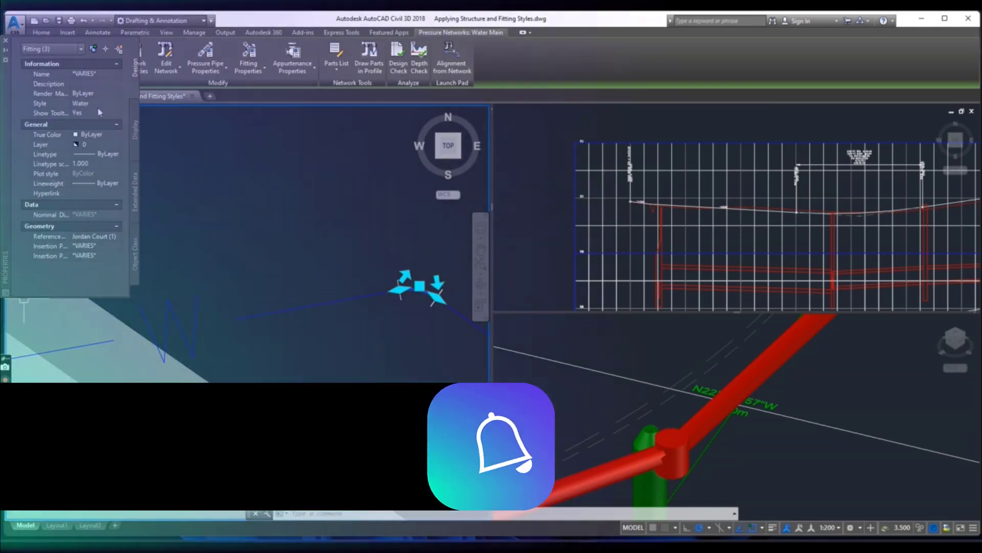
left_click(97, 103)
left_click(115, 103)
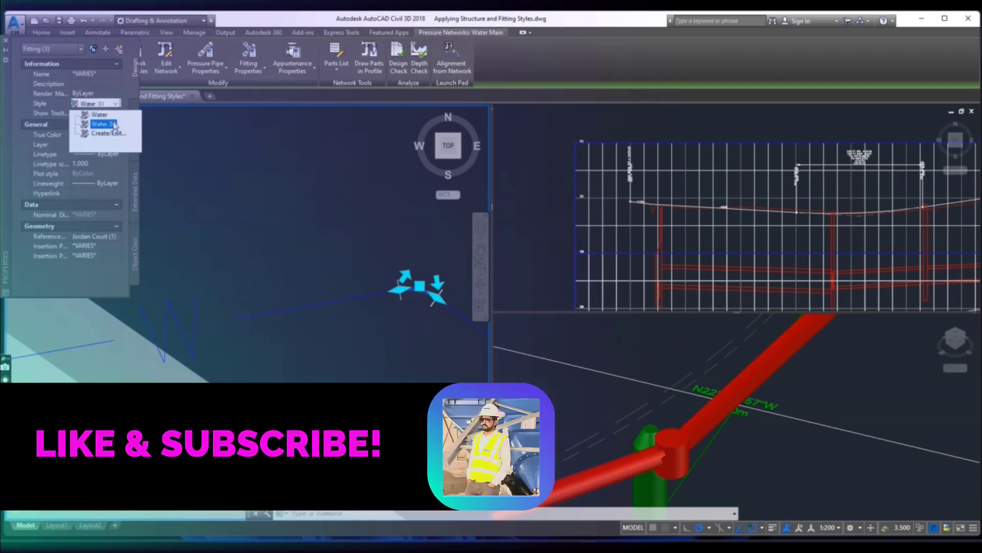
left_click(98, 119)
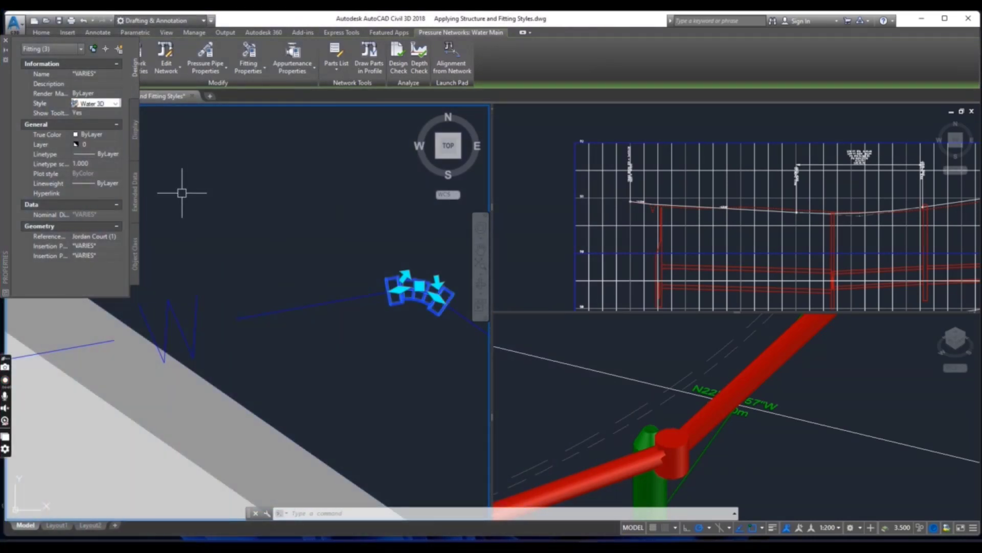
scroll(419, 342, "down", 3)
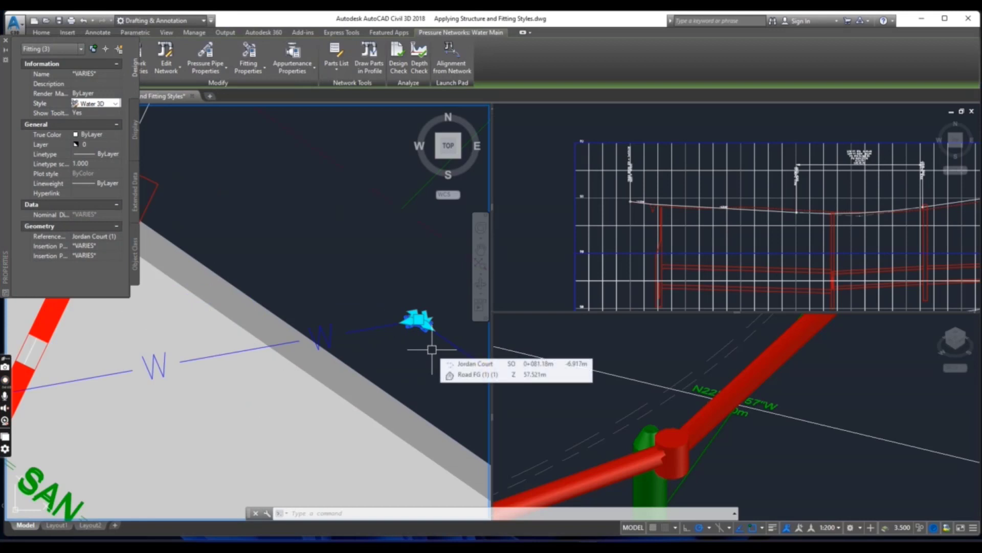
key("Escape")
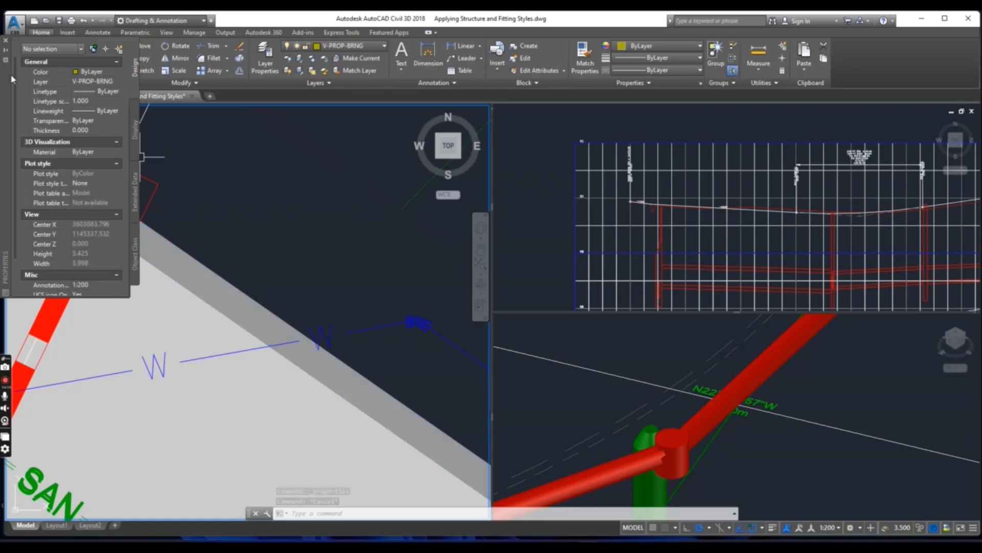
Step: Zoom out, pan to the road intersection, and zoom in on the S sanitary manhole
scroll(270, 285, "down", 10)
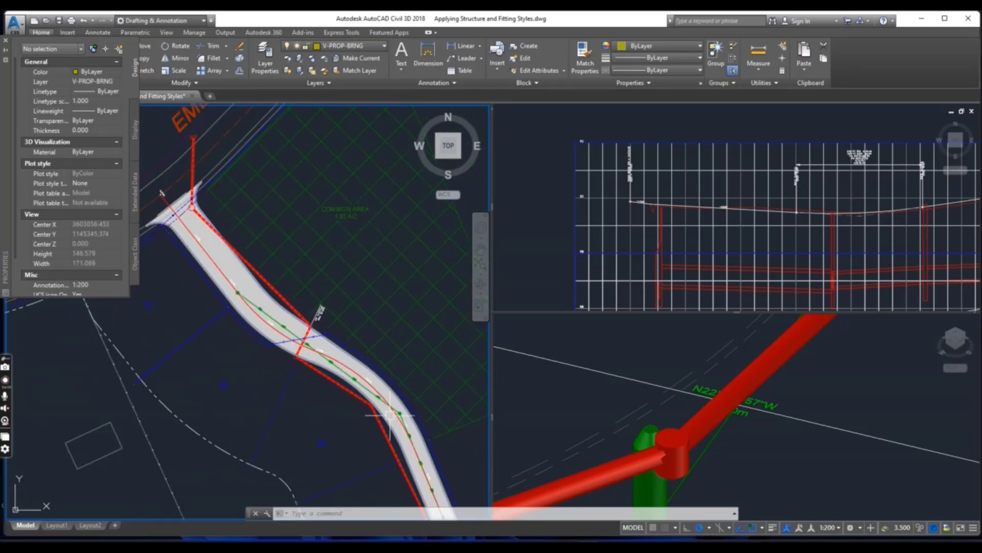
middle_click_drag(390, 415, 368, 266)
scroll(369, 266, "down", 3)
scroll(365, 392, "up", 5)
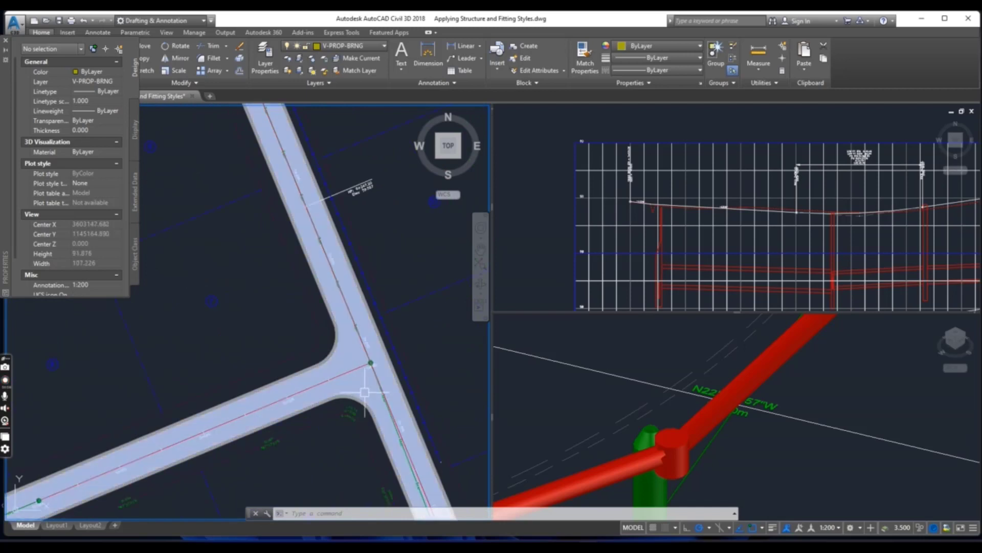
scroll(372, 365, "up", 9)
scroll(362, 335, "up", 6)
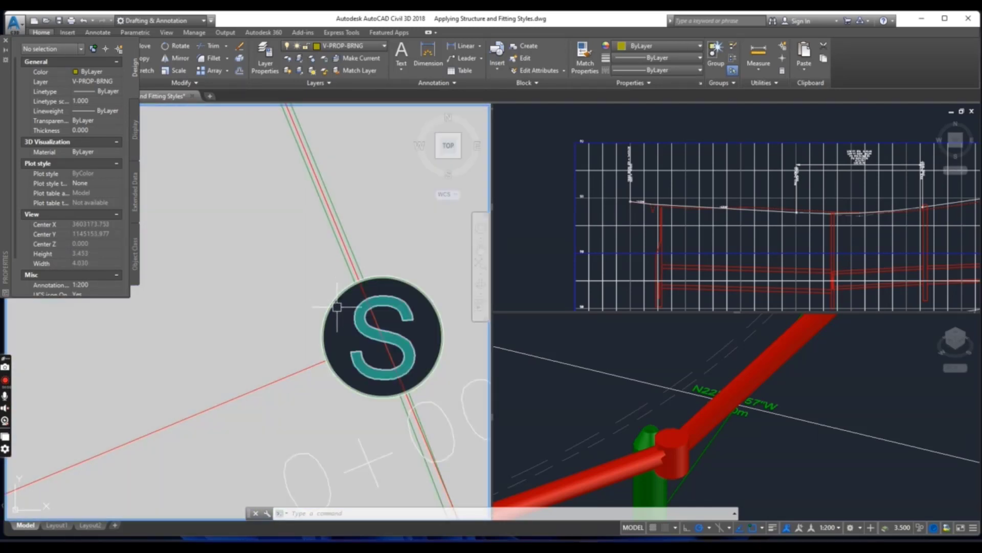
Step: Change the S manhole's style to C-STRM - MH Symbol Plan & Profile in Properties
left_click(335, 310)
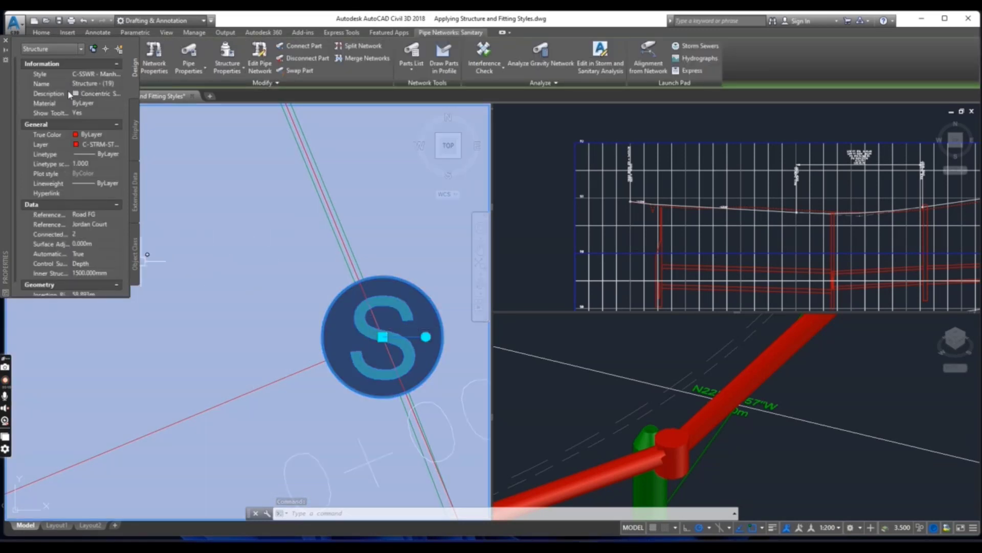
left_click(104, 74)
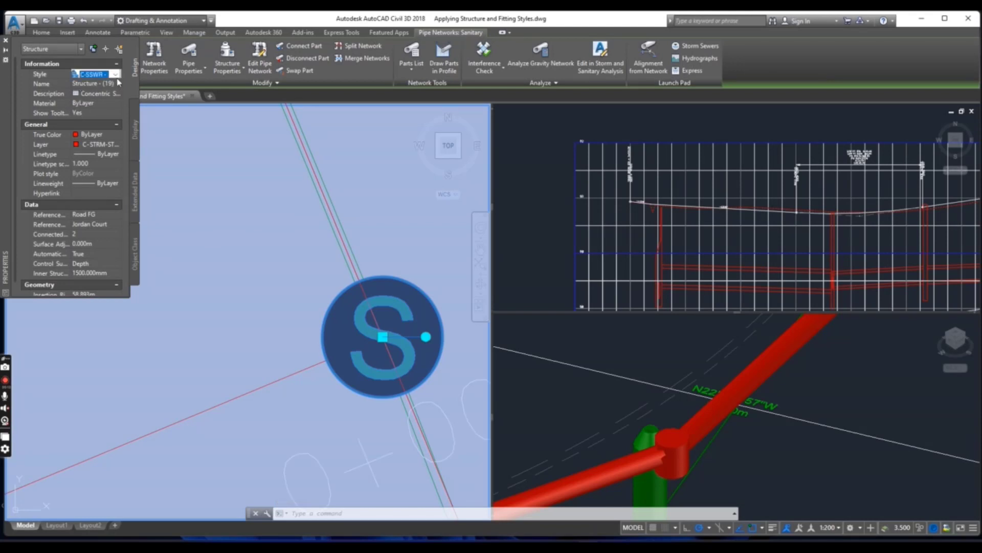
left_click(117, 75)
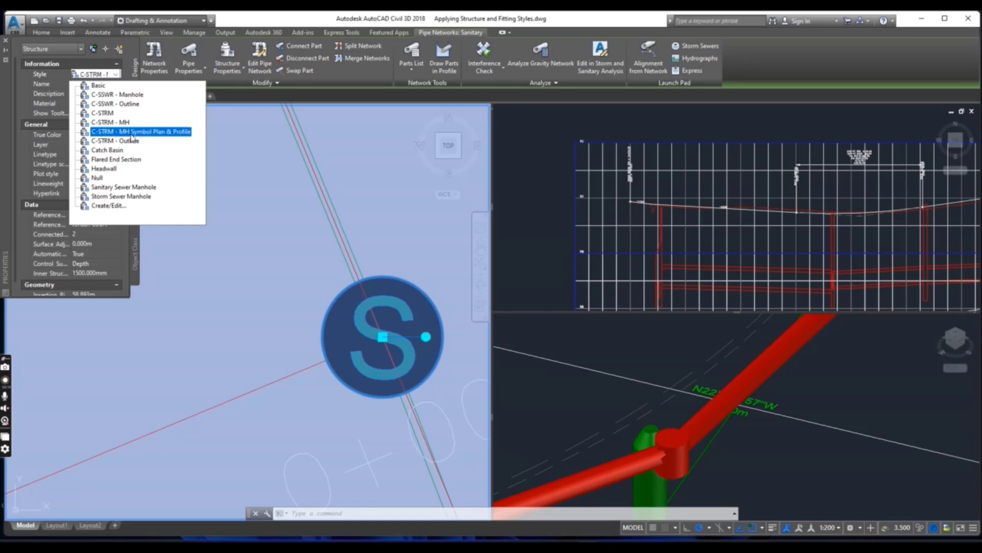
left_click(157, 133)
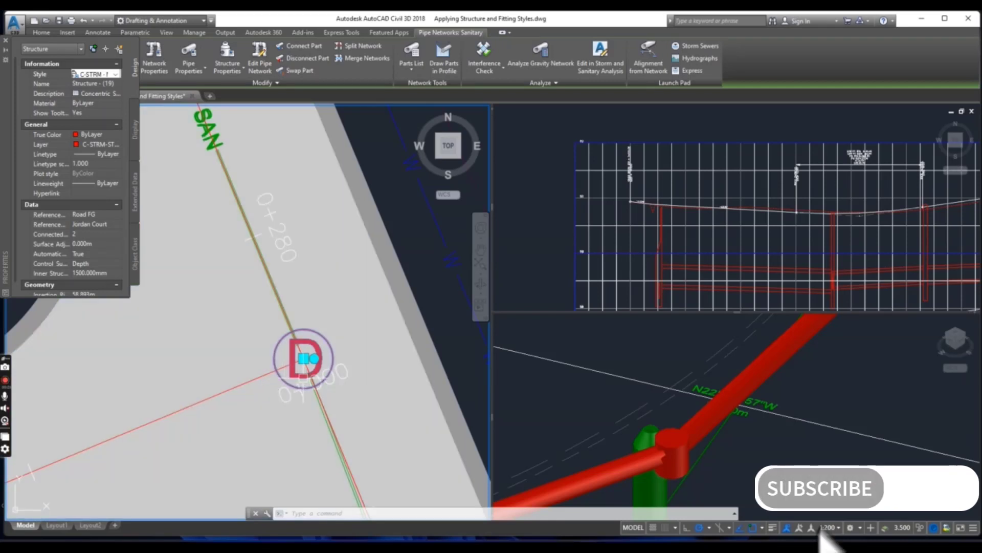
Step: Deselect the manhole, review the subdivision back to the intersection, and close the Properties palette
key("Escape")
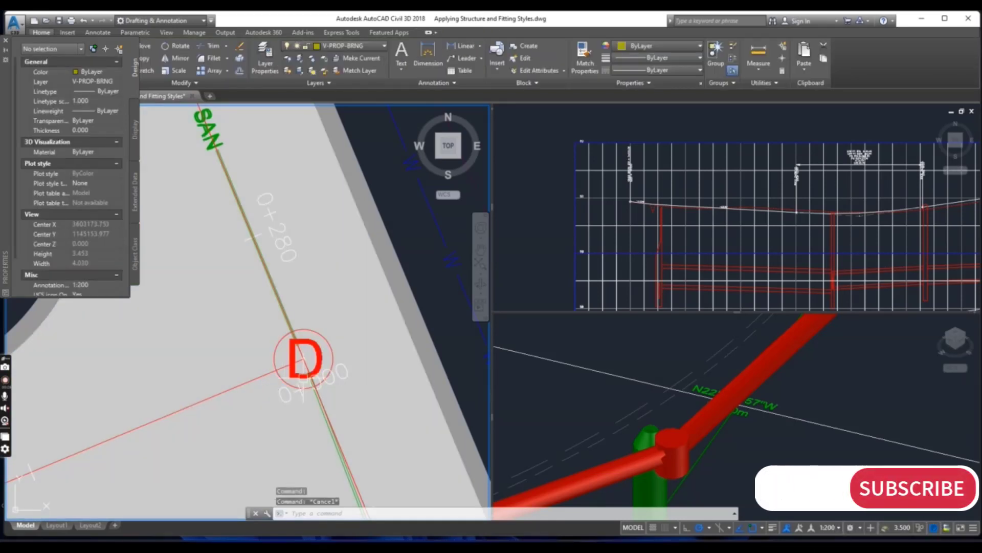
scroll(334, 307, "down", 15)
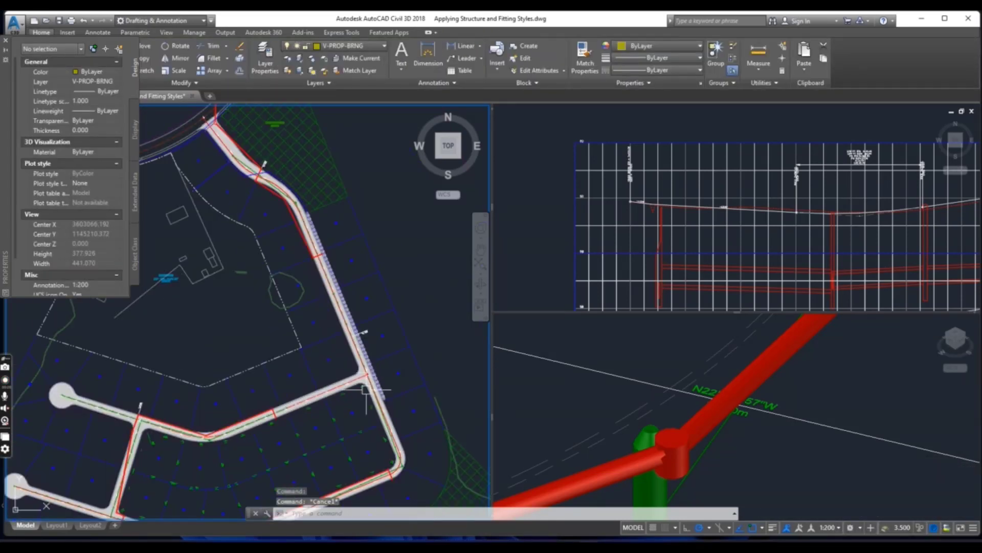
scroll(366, 390, "down", 3)
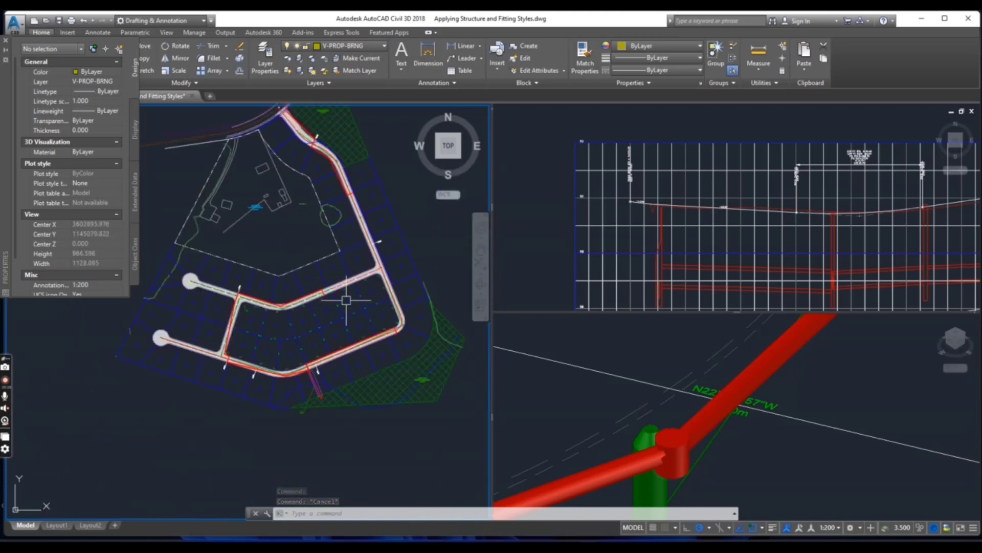
scroll(379, 277, "up", 6)
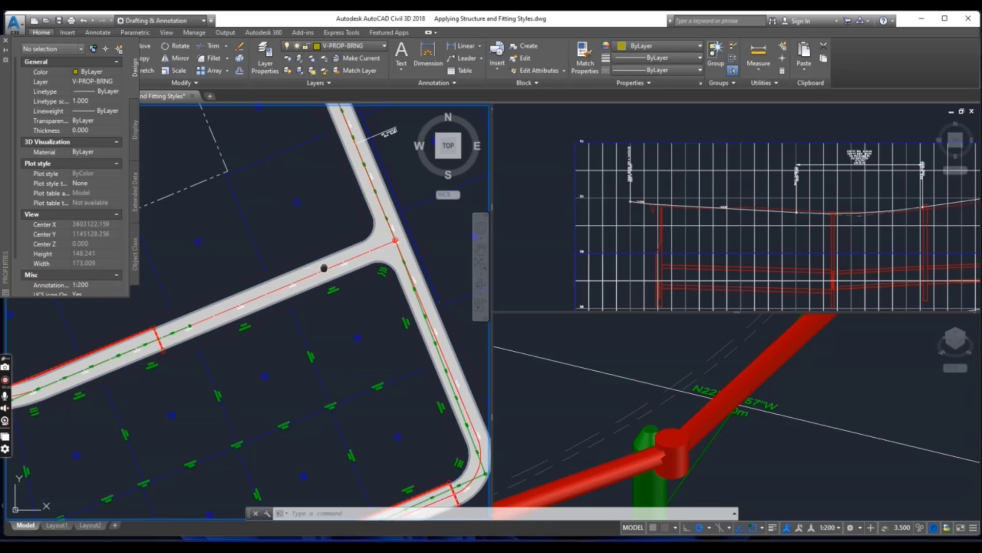
middle_click_drag(324, 267, 303, 417)
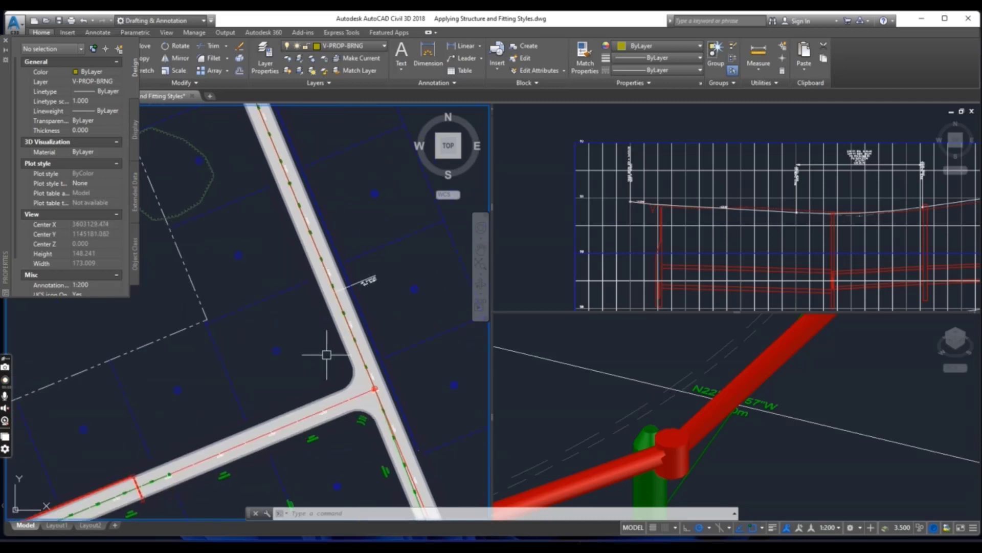
left_click(6, 44)
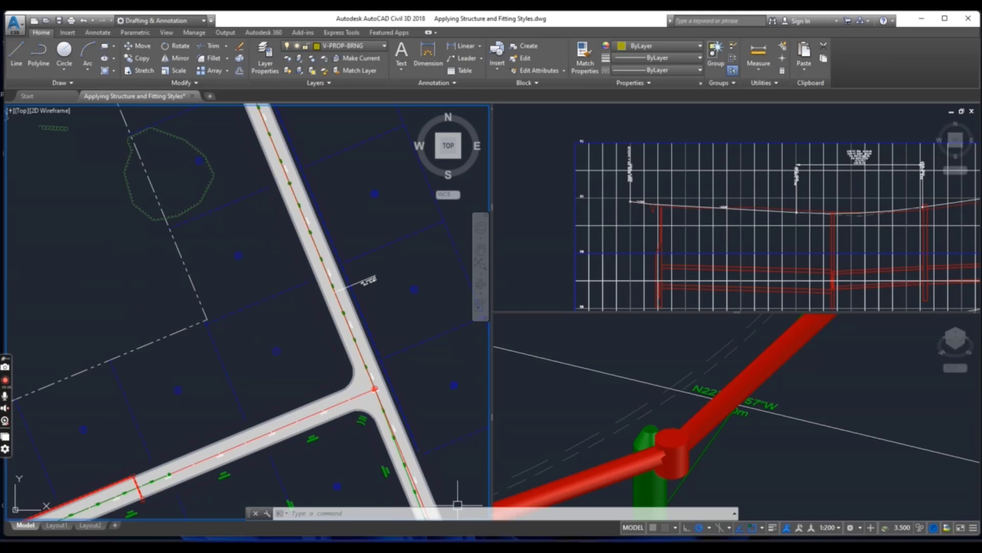